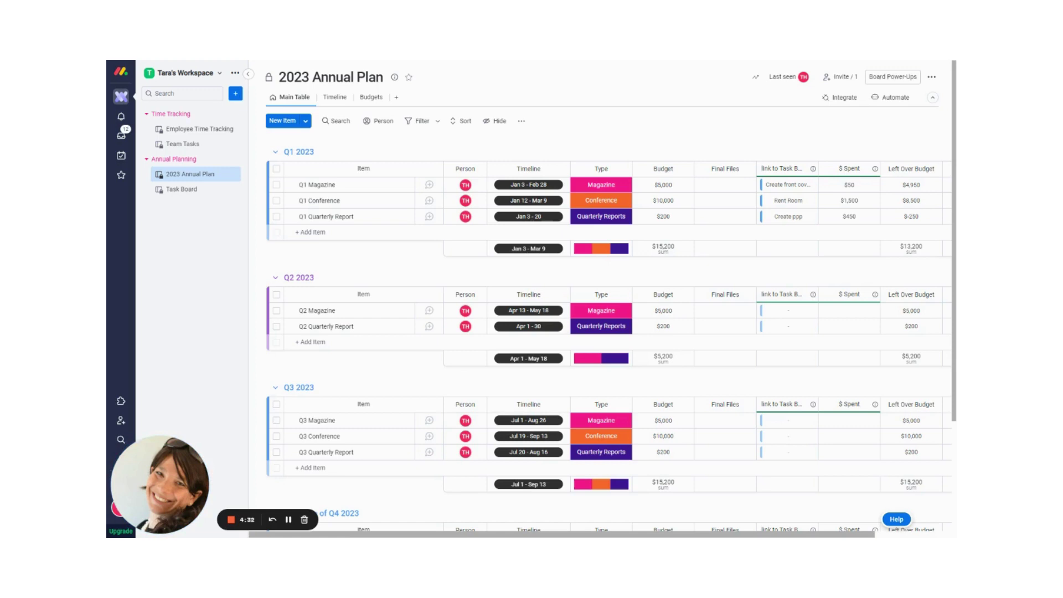
left_click(166, 114)
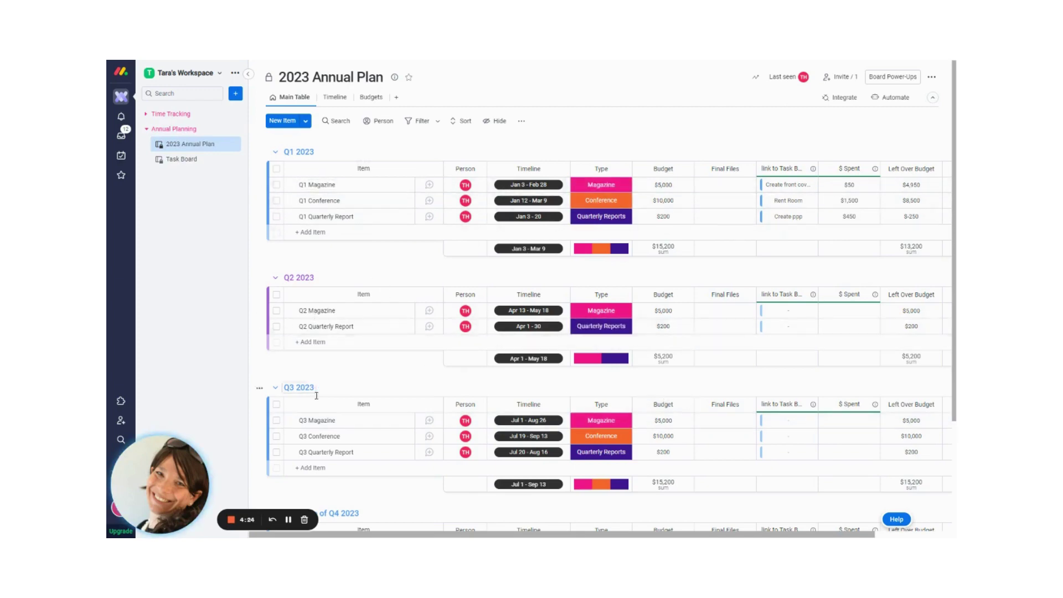
scroll(318, 332, "down", 3)
scroll(327, 274, "up", 3)
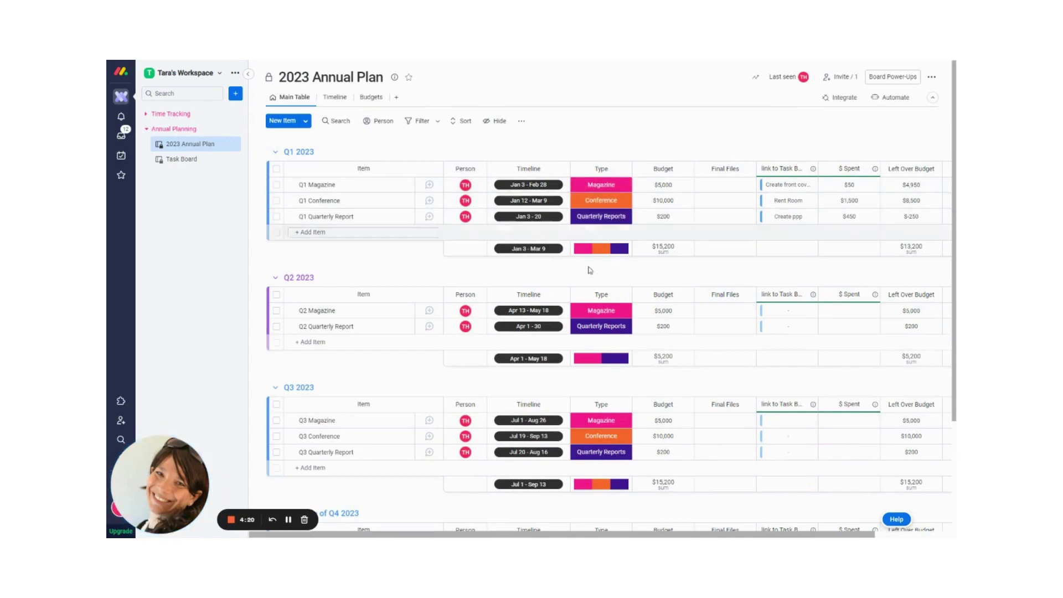
scroll(604, 339, "down", 2)
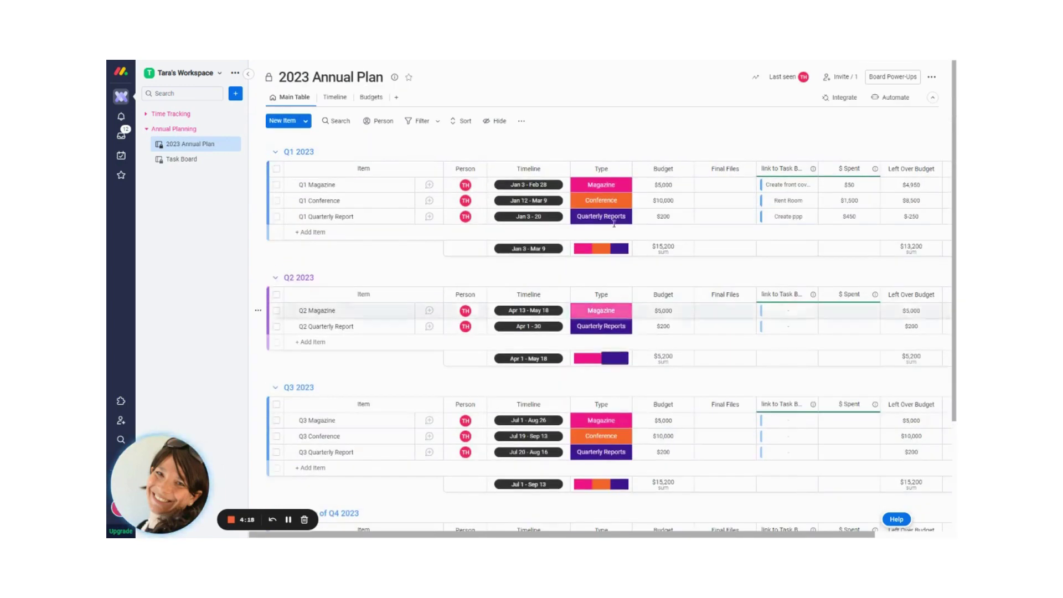
scroll(606, 221, "down", 3)
scroll(606, 232, "up", 3)
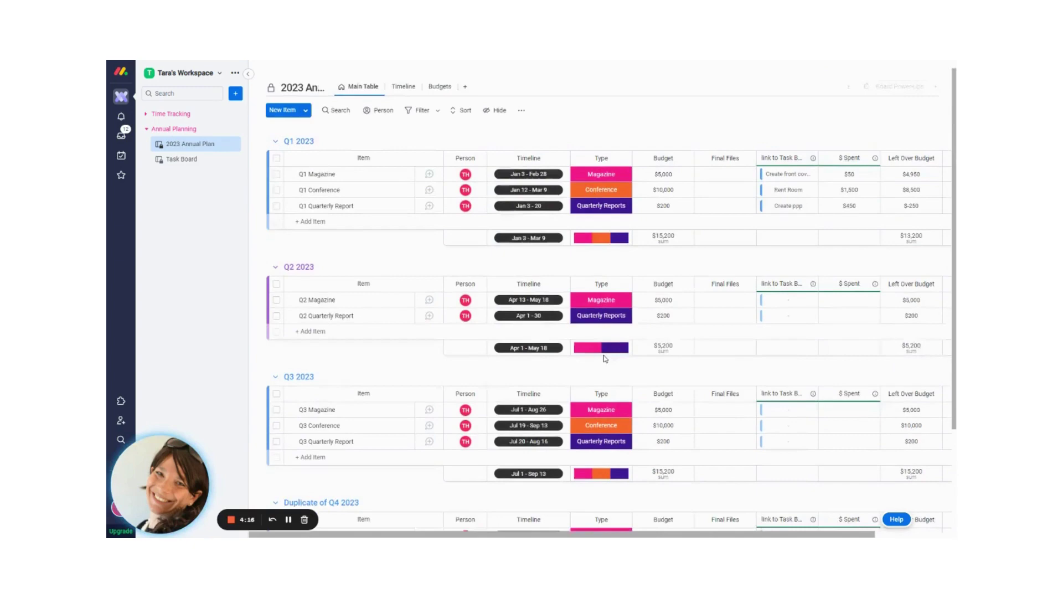
scroll(606, 332, "down", 3)
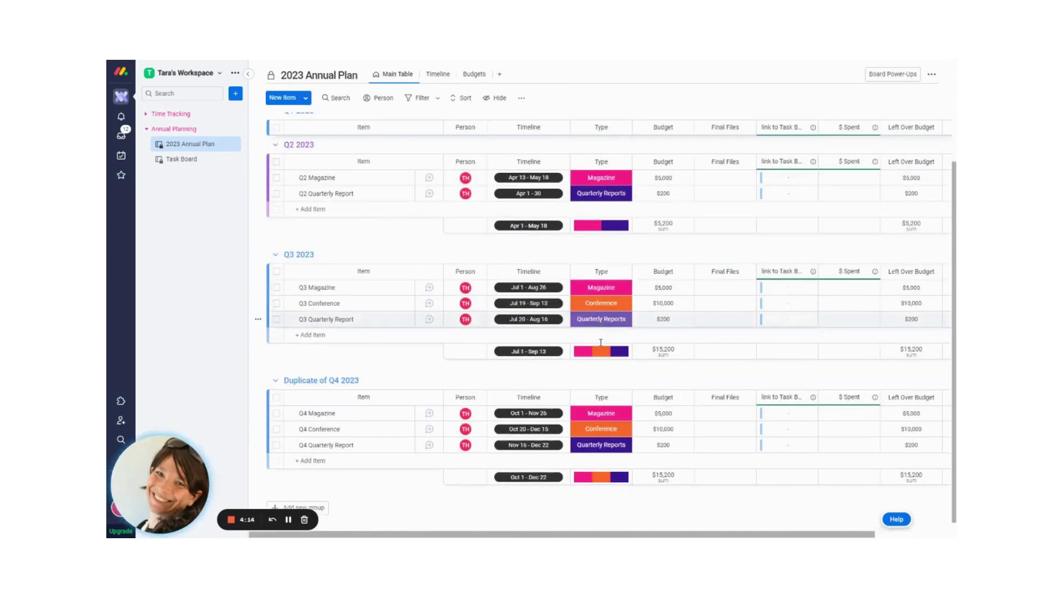
scroll(584, 419, "up", 3)
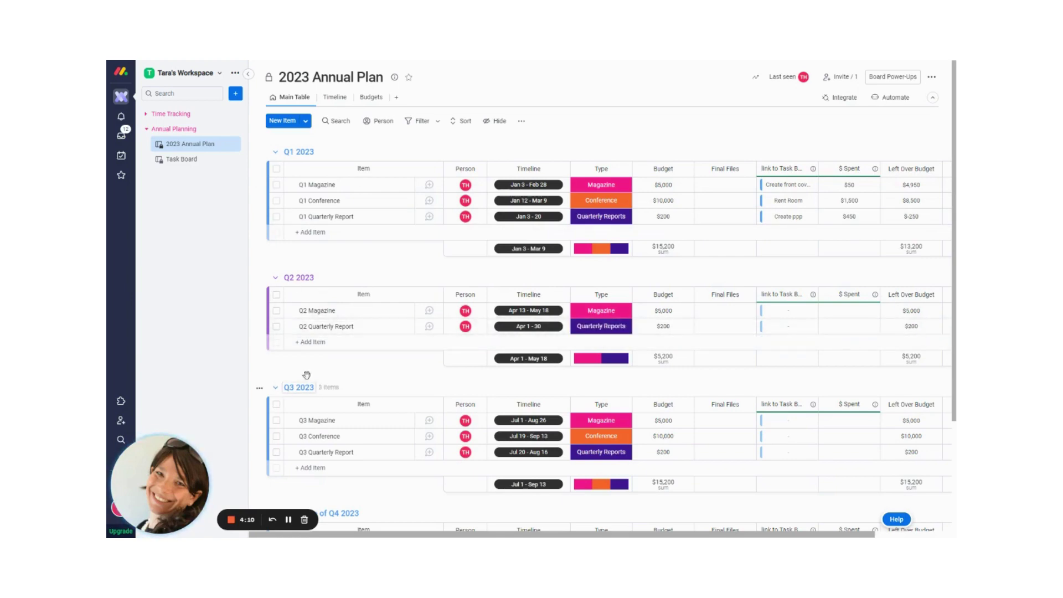
scroll(519, 366, "down", 2)
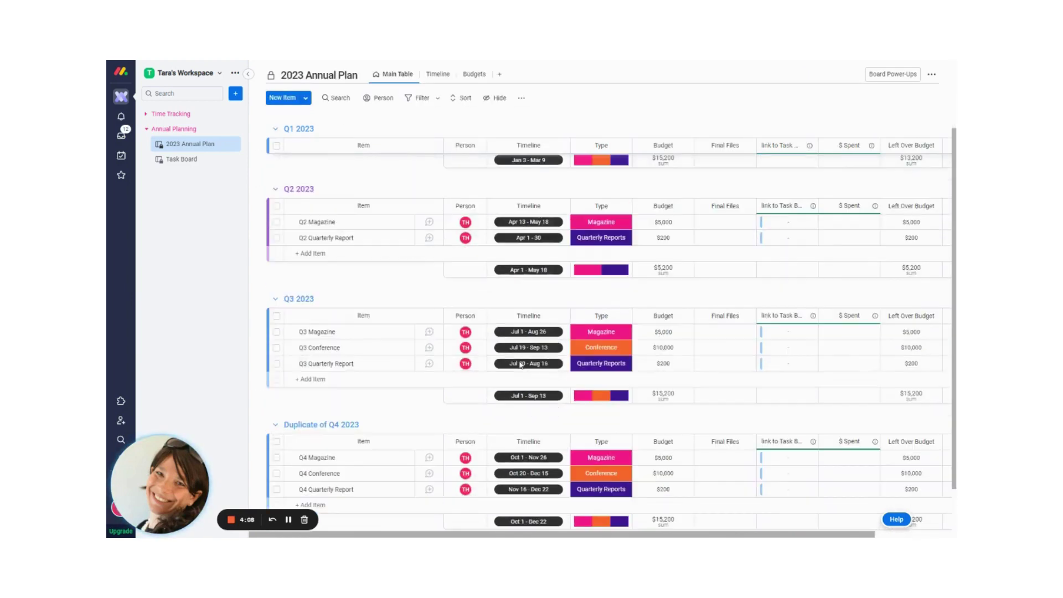
scroll(520, 364, "up", 2)
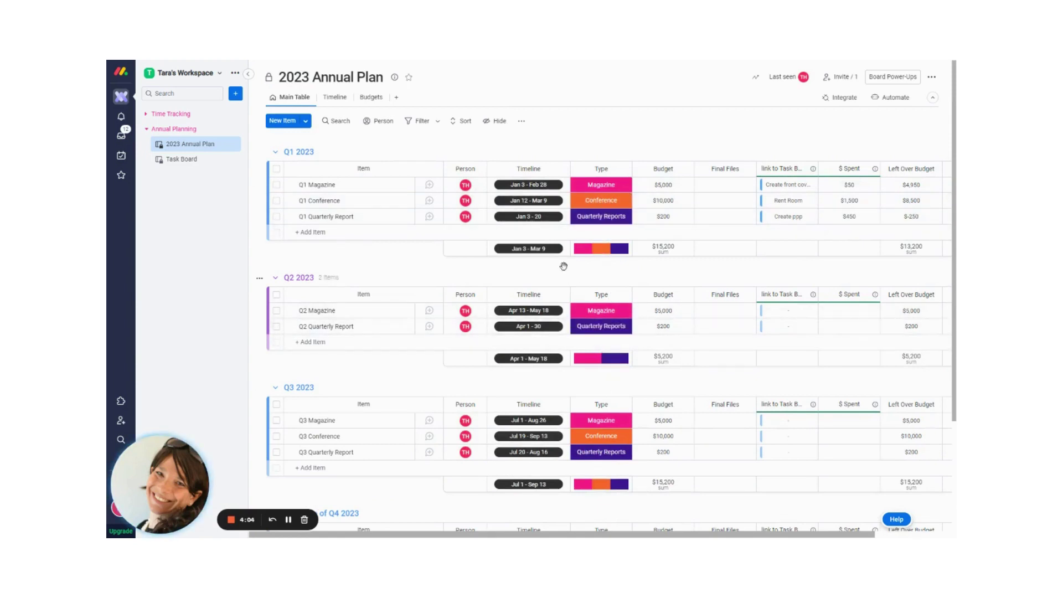
left_click(415, 121)
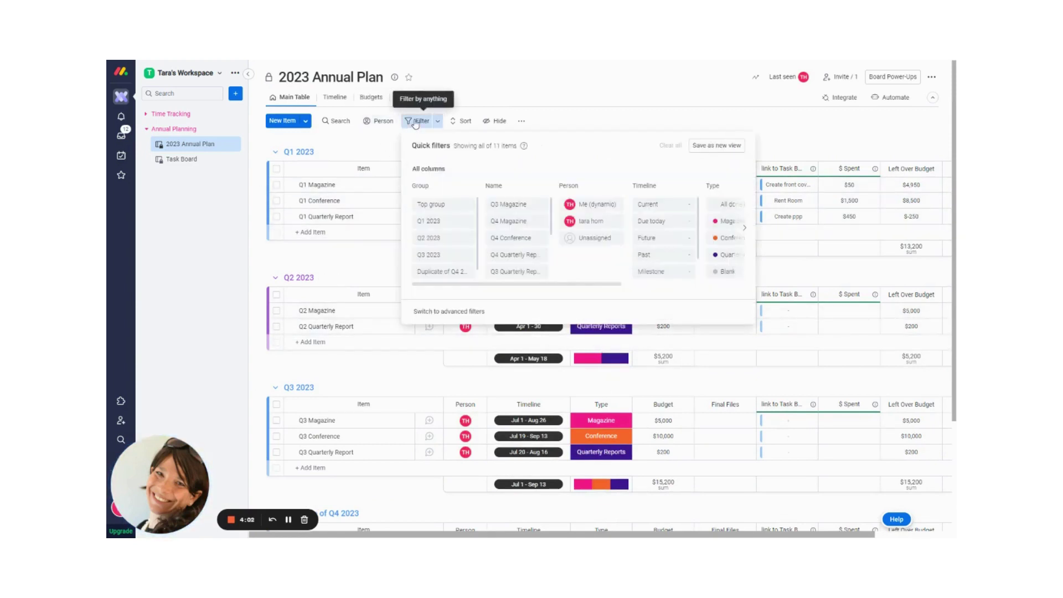
left_click(723, 222)
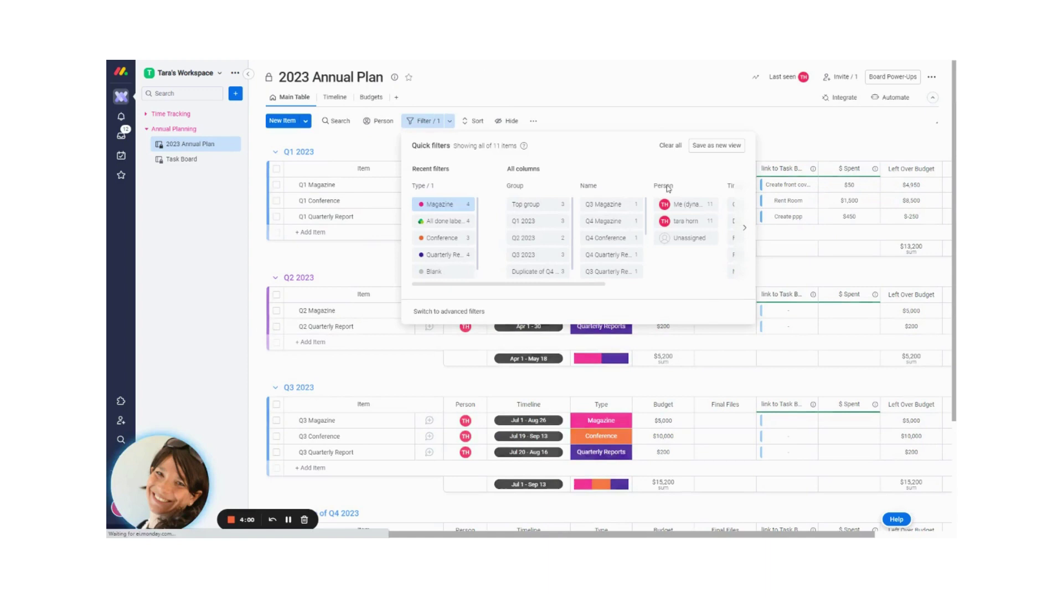
left_click(635, 120)
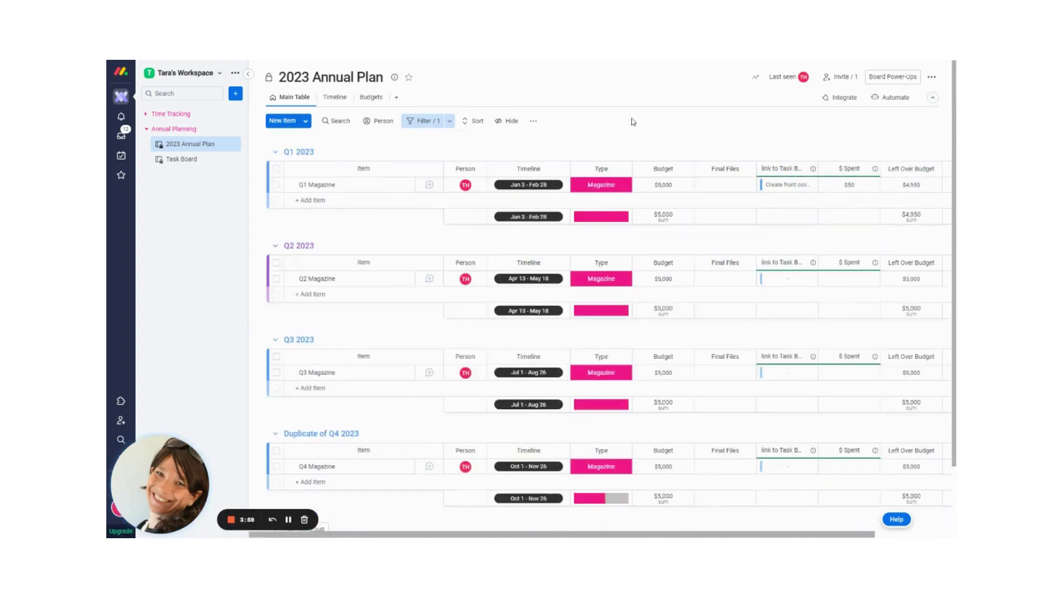
left_click(420, 123)
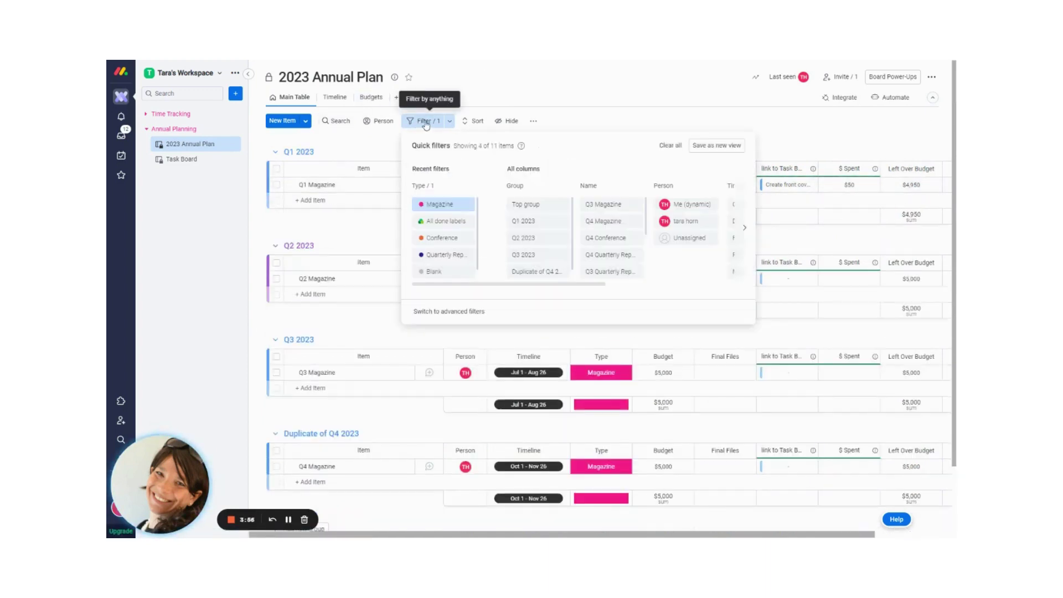
left_click(670, 145)
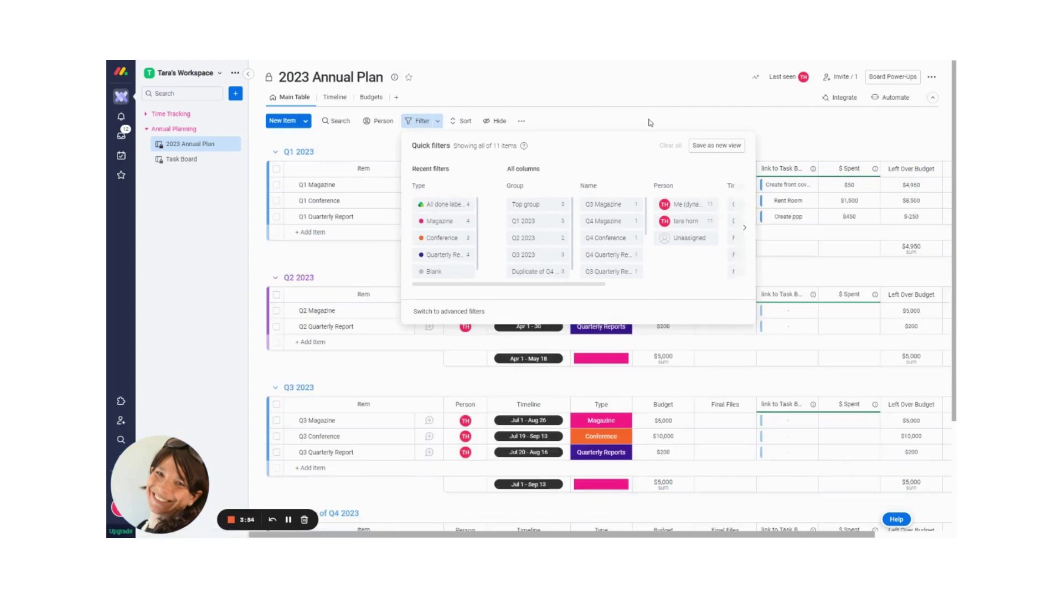
left_click(649, 124)
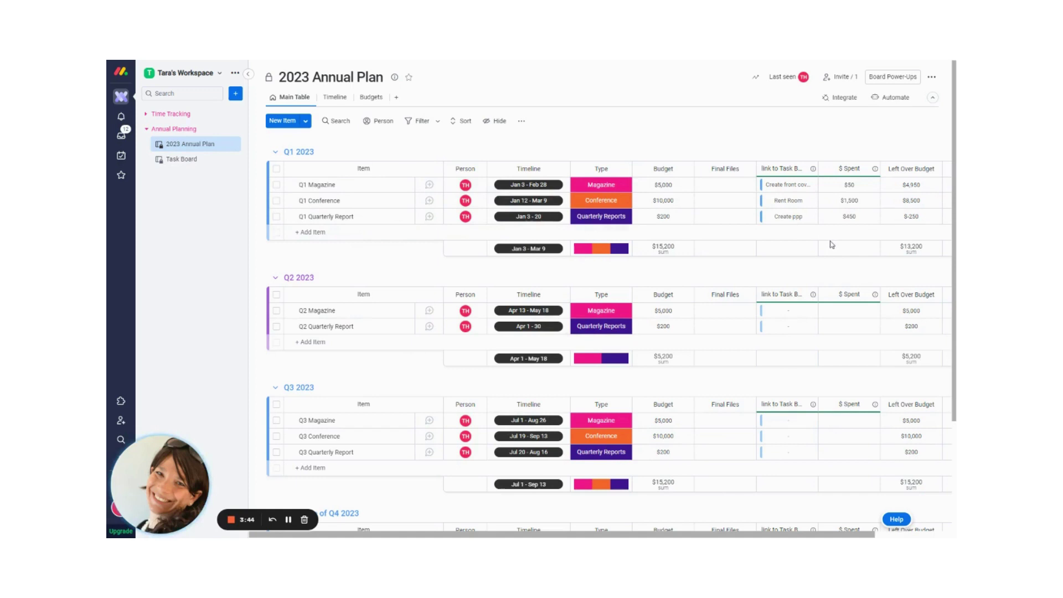
Step: Open the Task Board from Annual Planning in the left sidebar
left_click(190, 161)
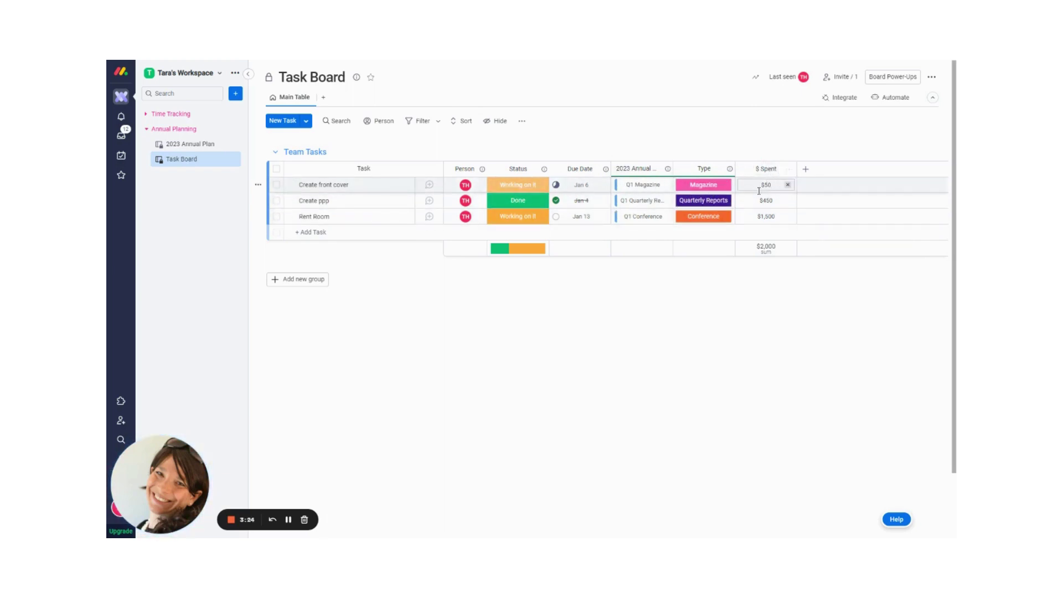
Step: Add a 'Create new logo' task to Team Tasks, assign a person, and set status Working on it
left_click(324, 233)
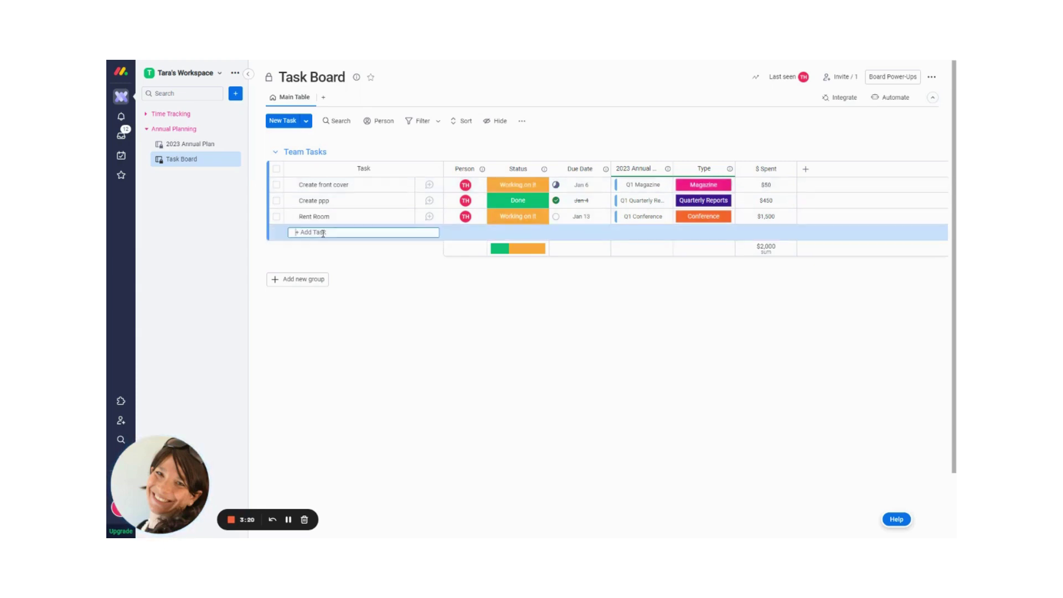
type("Create ")
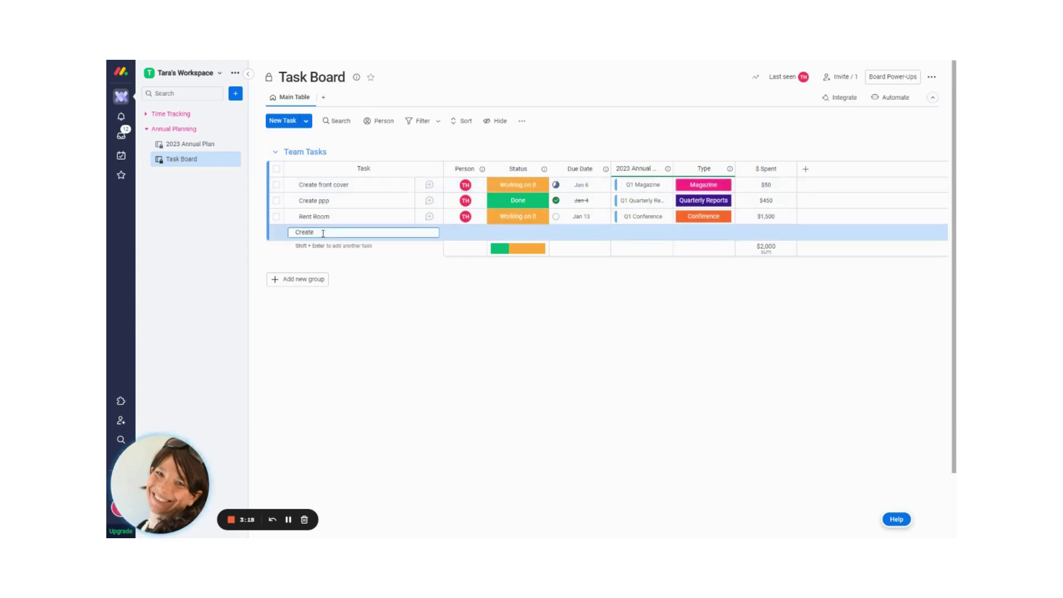
type("new logo")
key("Return")
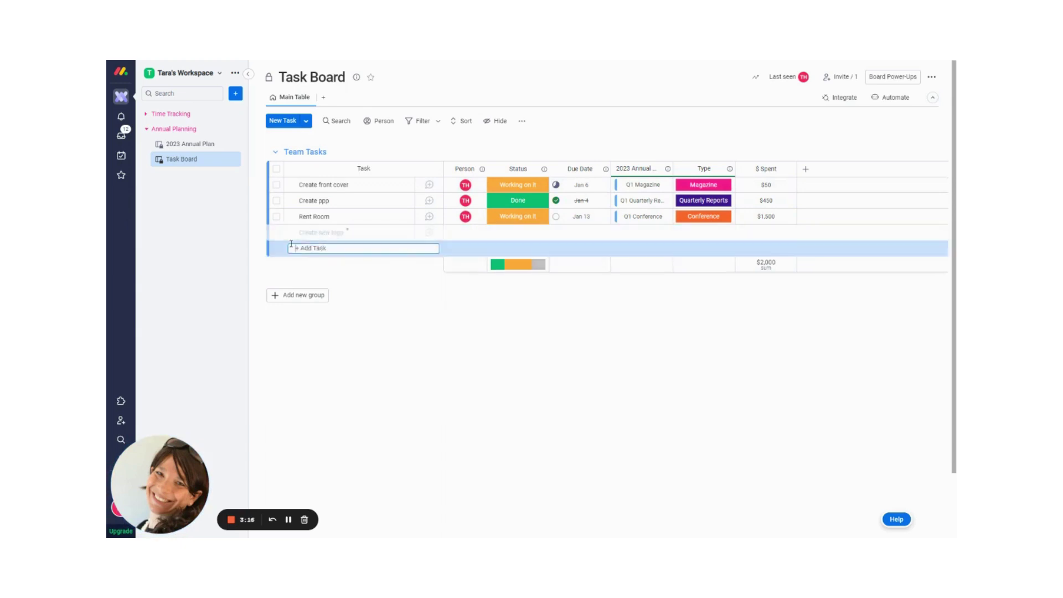
left_click(465, 232)
left_click(435, 297)
left_click(509, 235)
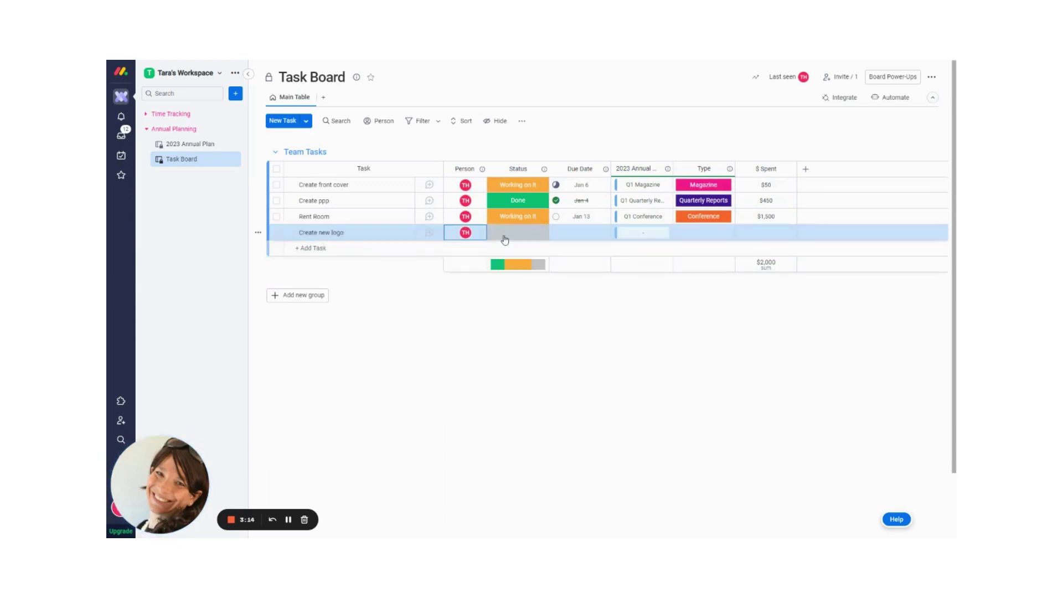
left_click(513, 260)
Step: Give the task a Jan 31 due date, link it to Q1 Magazine, and enter $200 spent
left_click(567, 234)
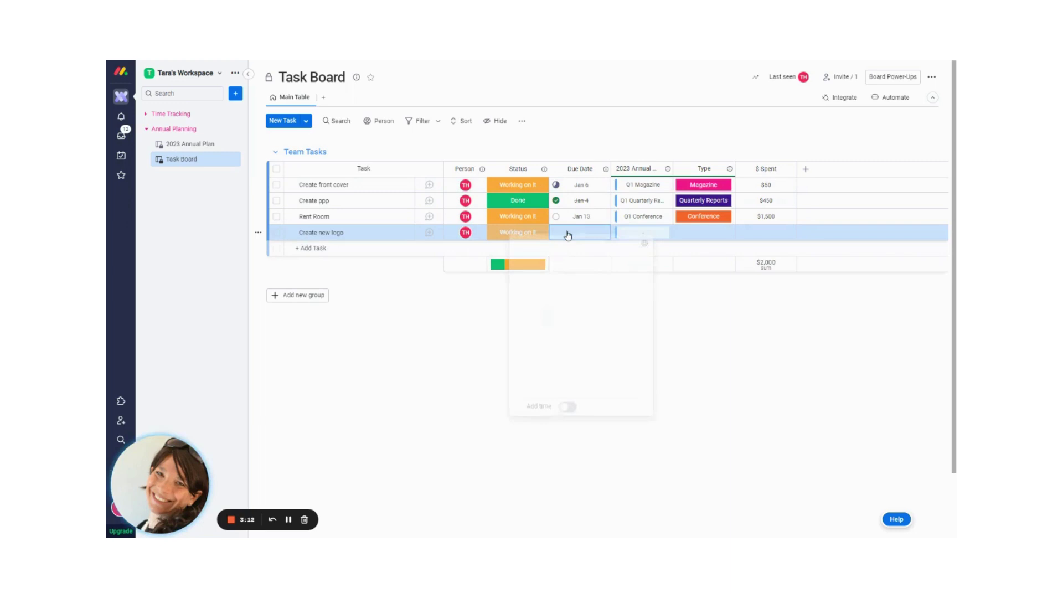
left_click(546, 390)
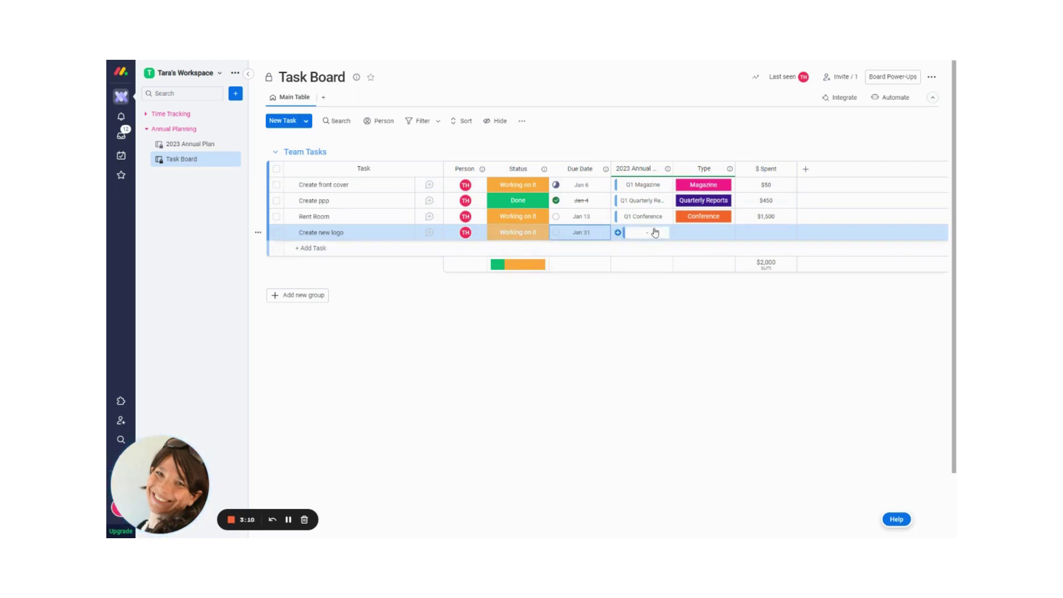
left_click(632, 233)
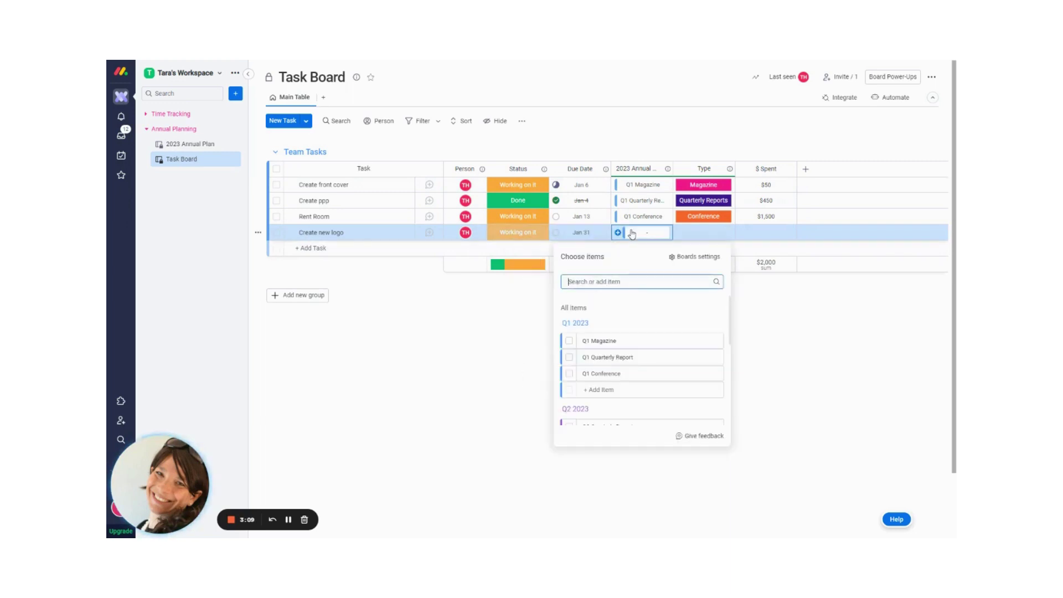
left_click(569, 341)
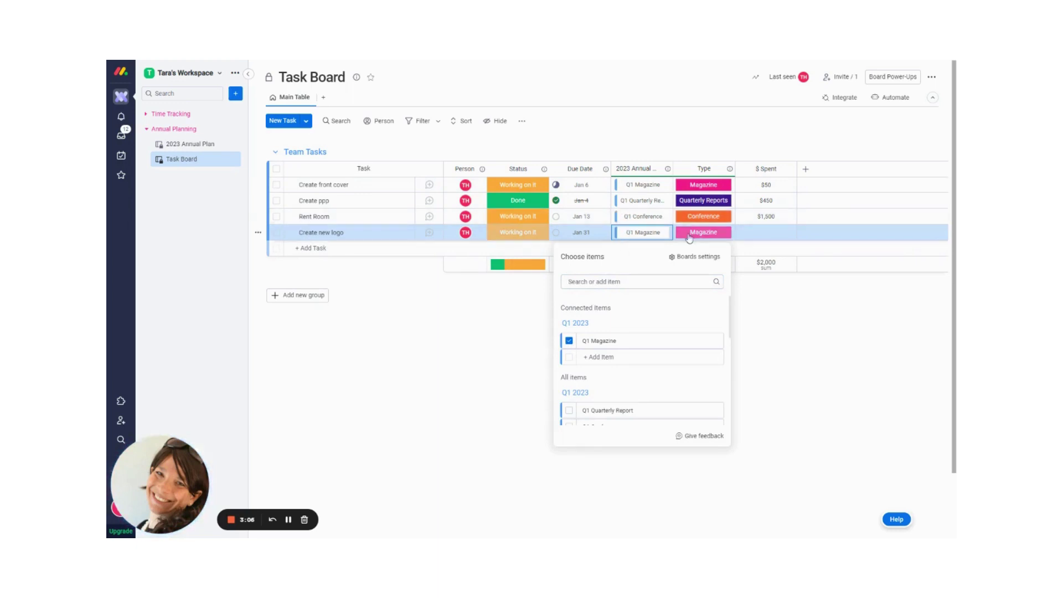
left_click(761, 233)
left_click(766, 233)
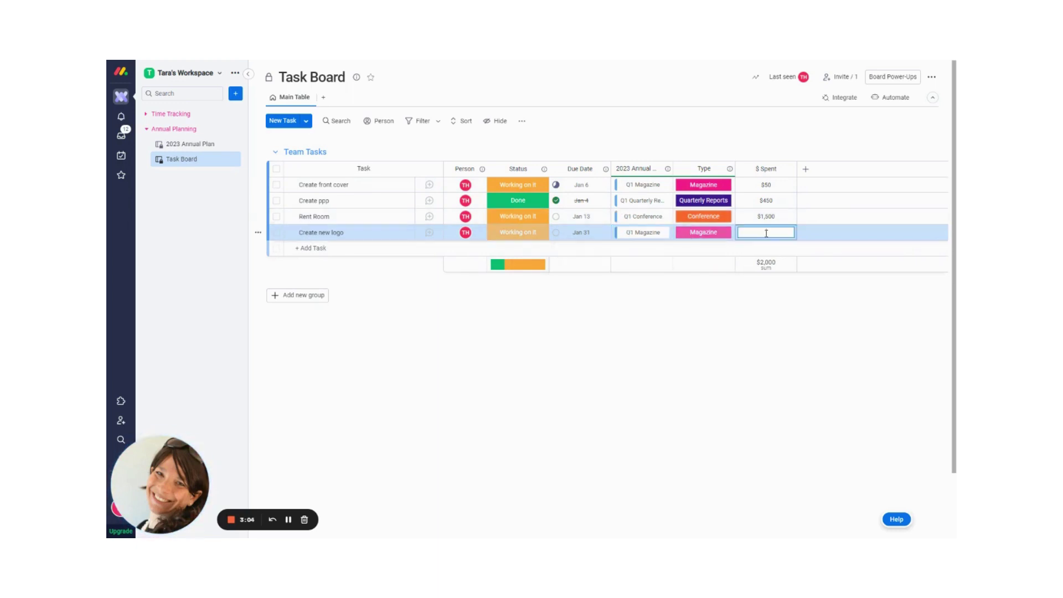
type("200")
key("Return")
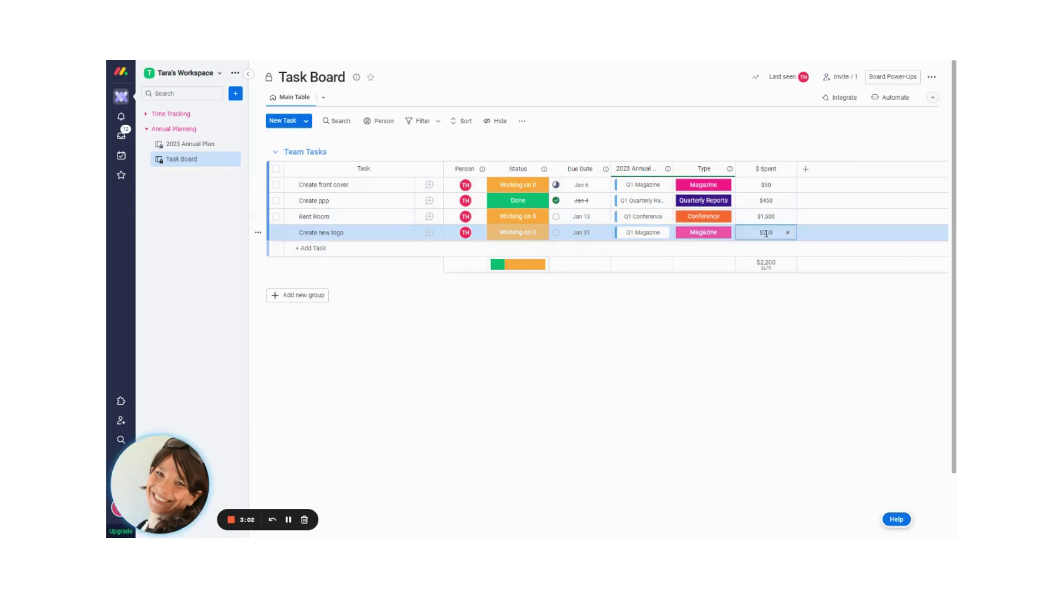
left_click(184, 146)
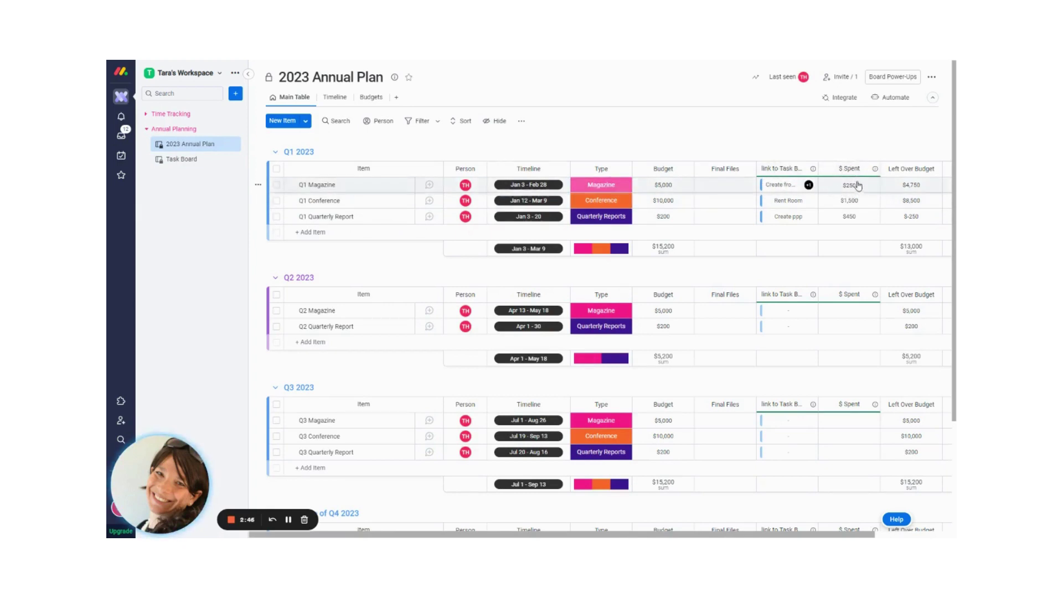
left_click(182, 159)
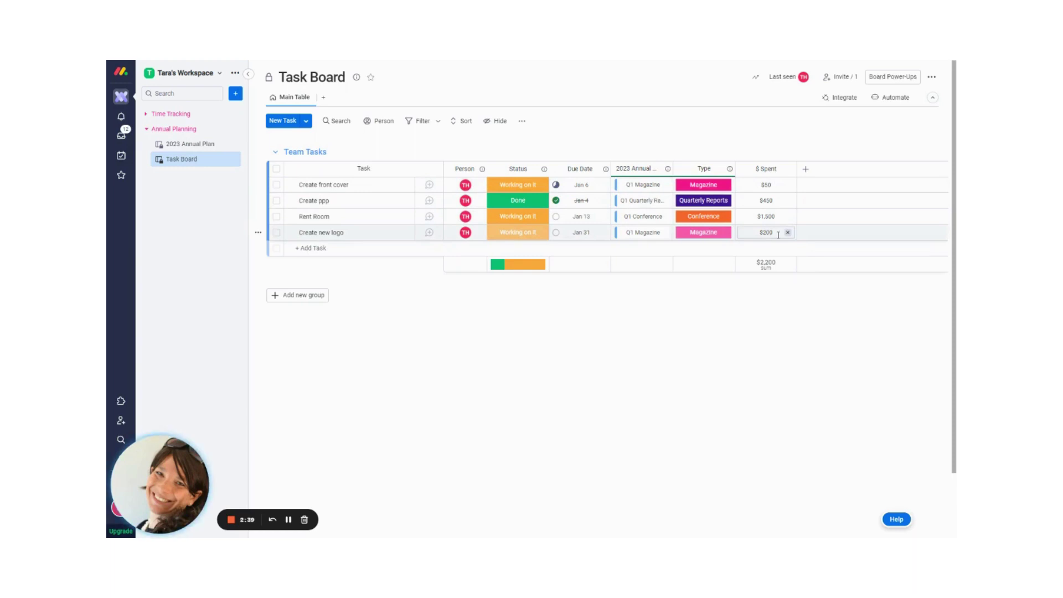
left_click(182, 144)
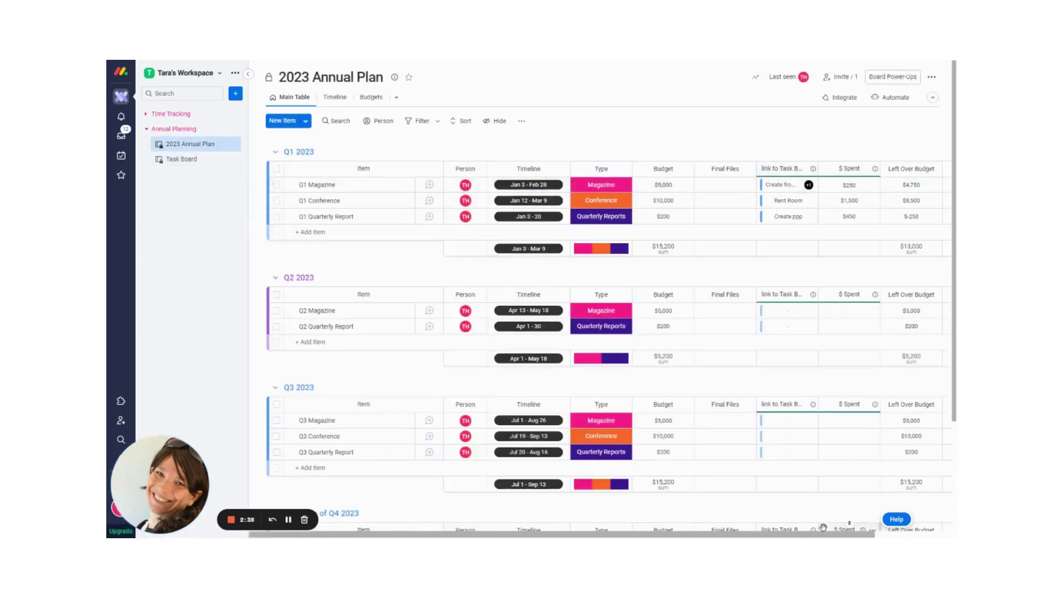
Step: Scroll right to see the Formula column flagging Q1 Quarterly Report at $-250 left over
scroll(825, 536, "right", 3)
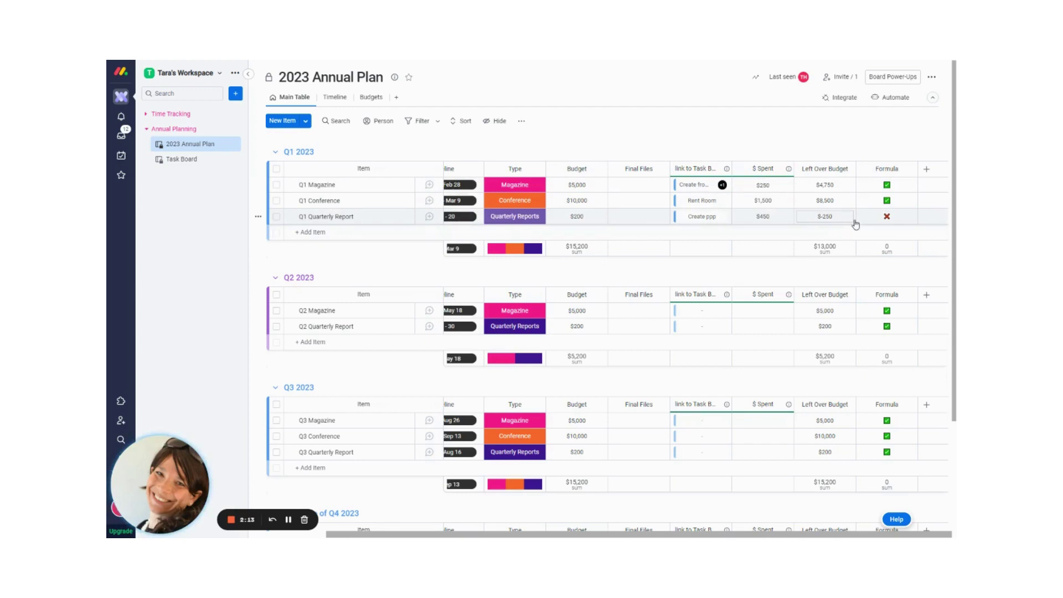
Step: Show the 2023 Annual Plan in the Timeline view, trying the Years scale before settling on Quarters
left_click(330, 105)
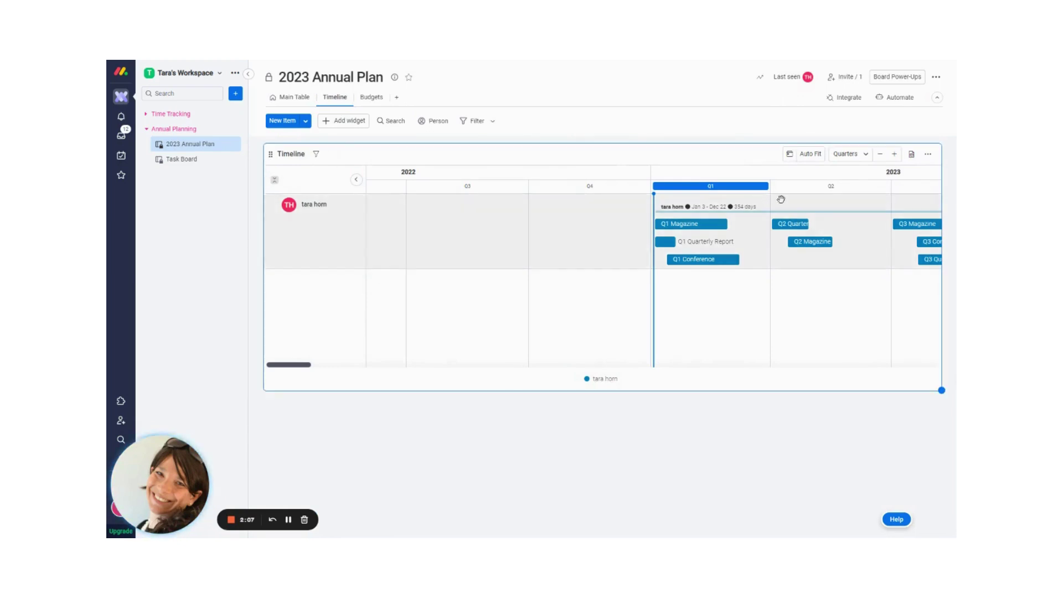
left_click(849, 155)
left_click(848, 236)
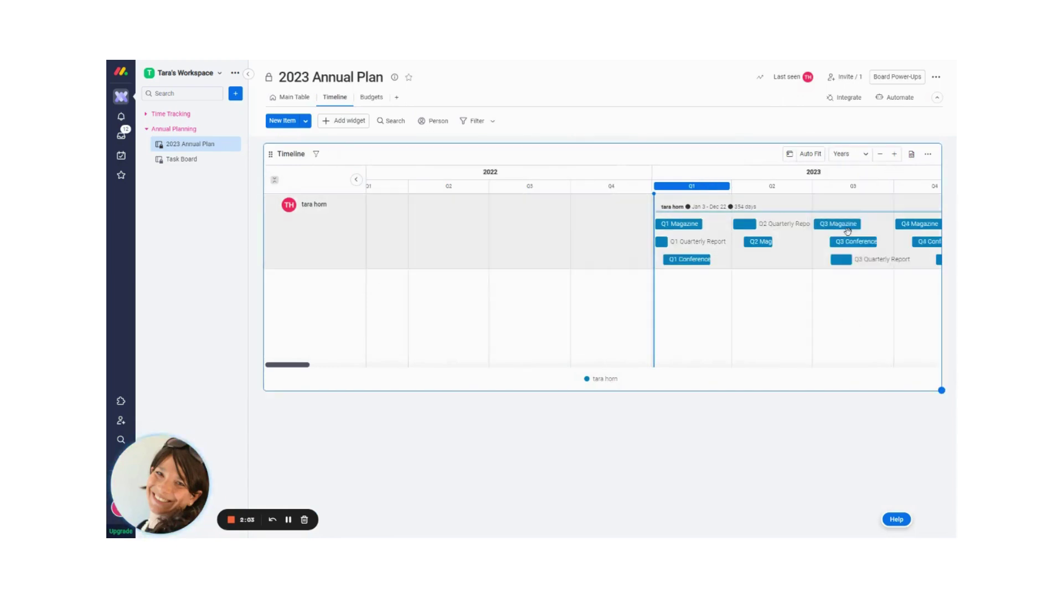
left_click(852, 156)
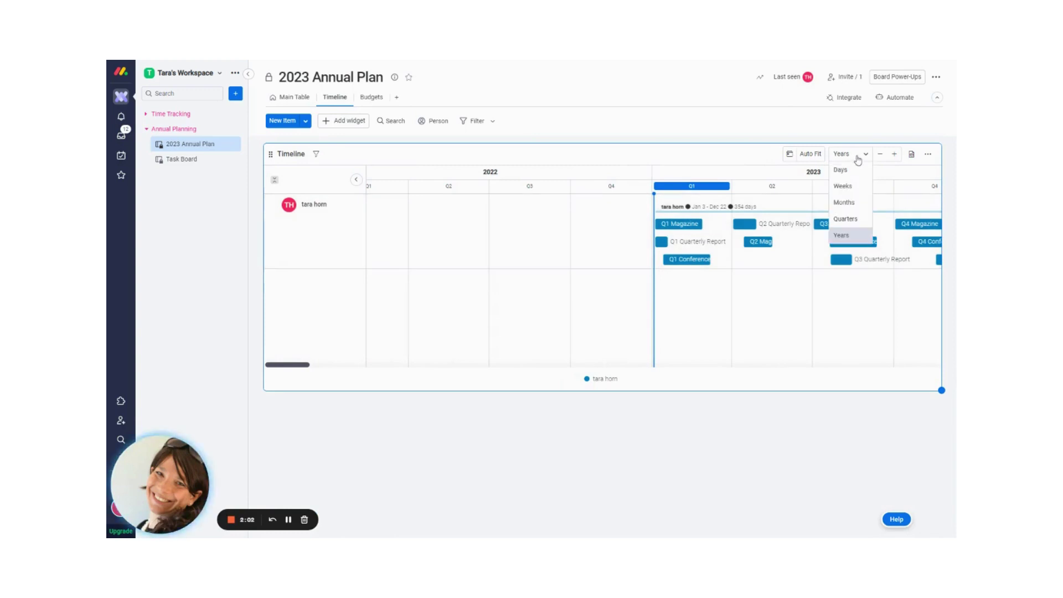
left_click(844, 219)
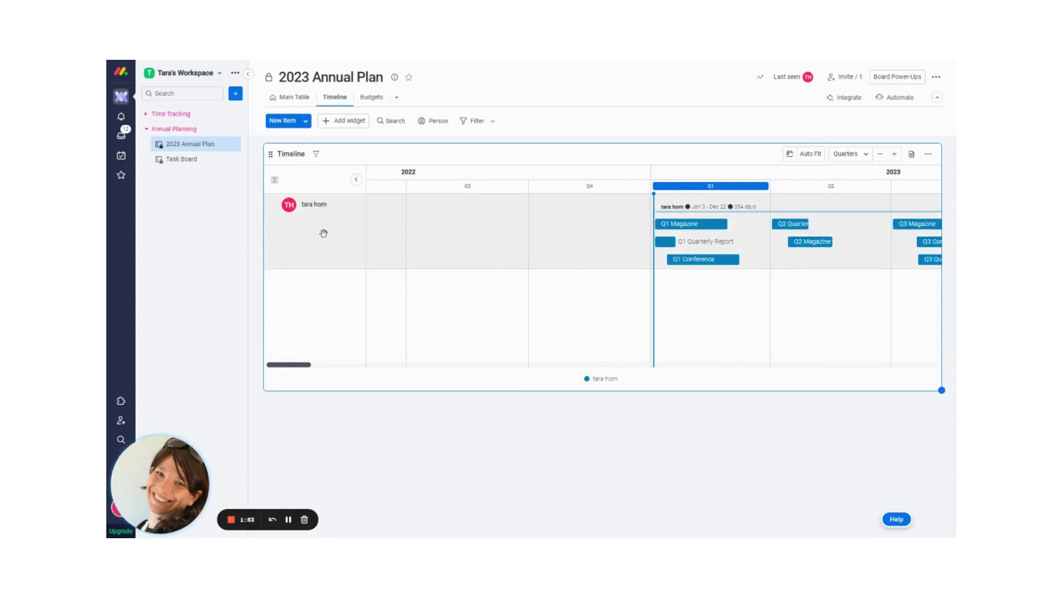
Step: Go to the Budgets dashboard, select the Annual Budget widget, and list the addable widget types
left_click(363, 99)
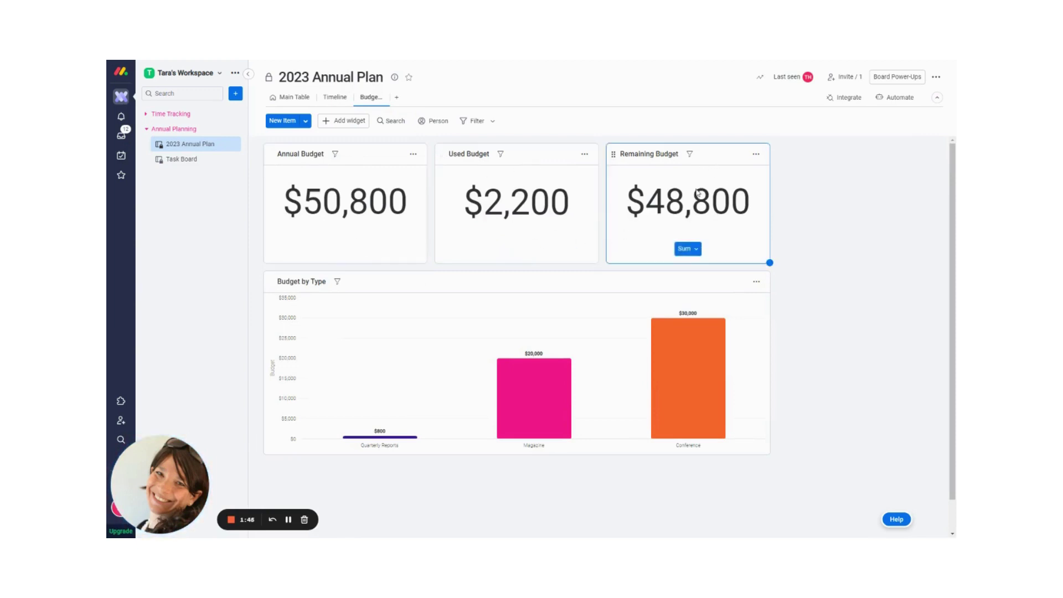
left_click(370, 166)
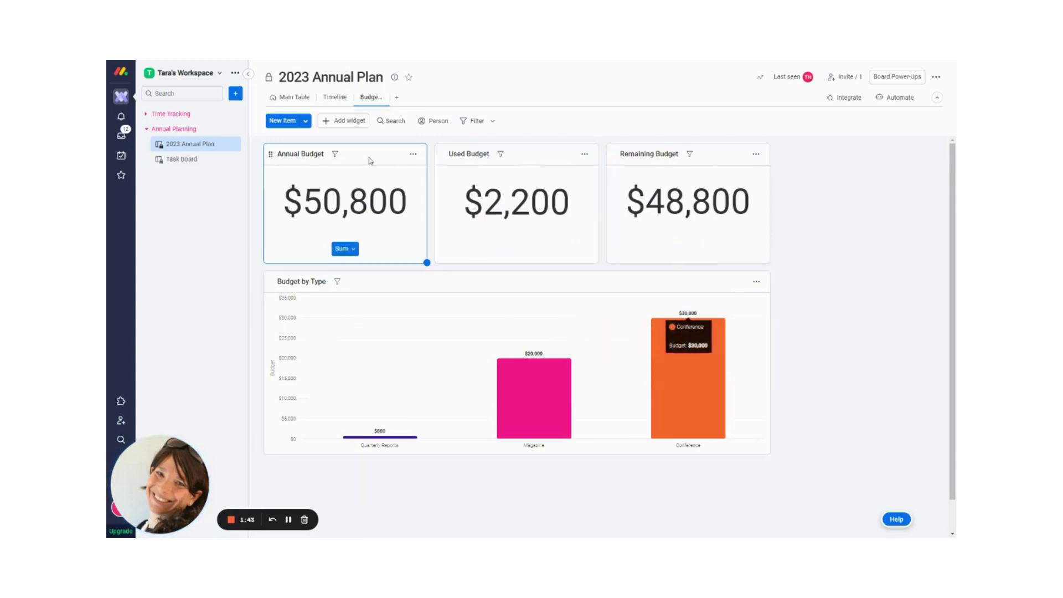
left_click(413, 154)
left_click(348, 122)
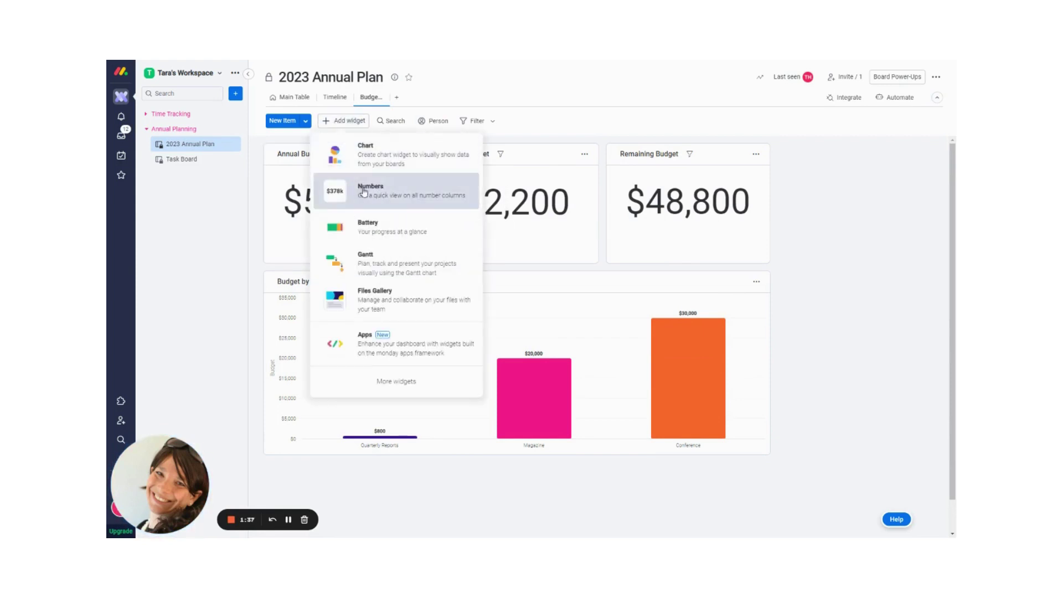
Step: Add a Numbers widget summing Left Over Budget instead of Budget, shown in $ ($48,600)
left_click(359, 191)
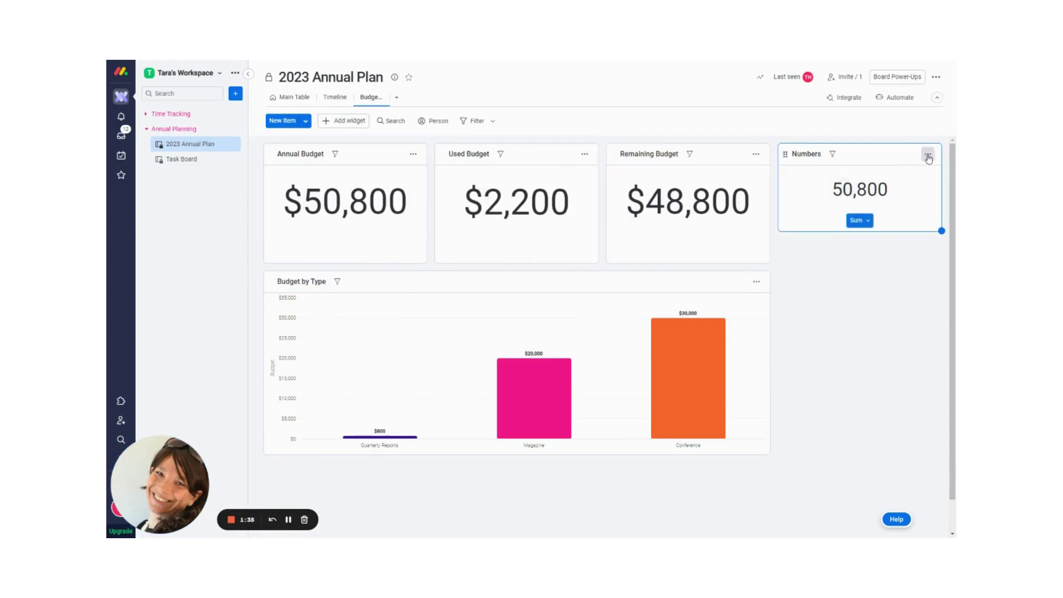
left_click(928, 156)
left_click(881, 188)
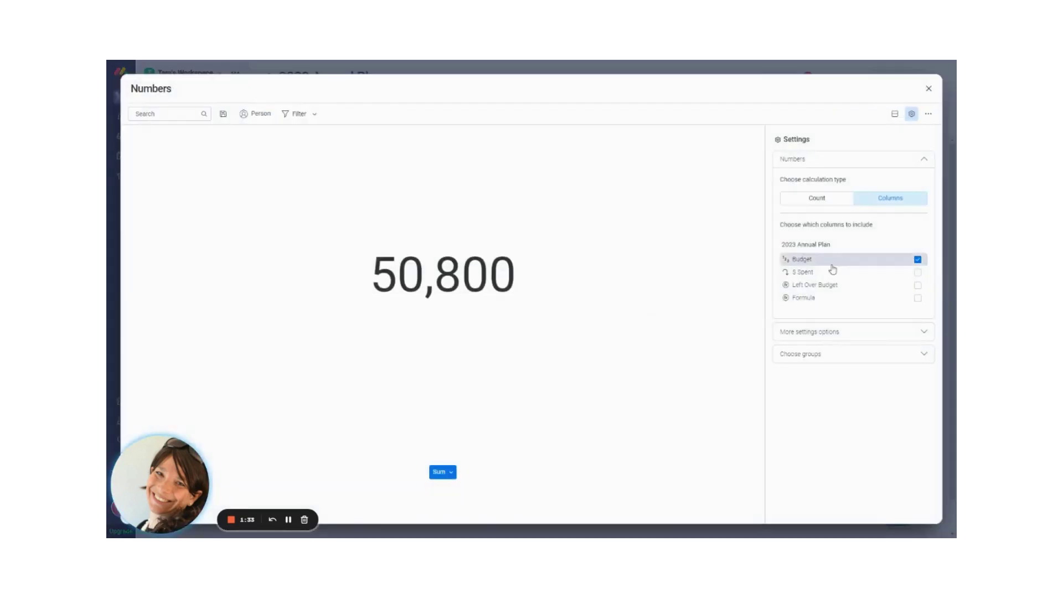
left_click(917, 260)
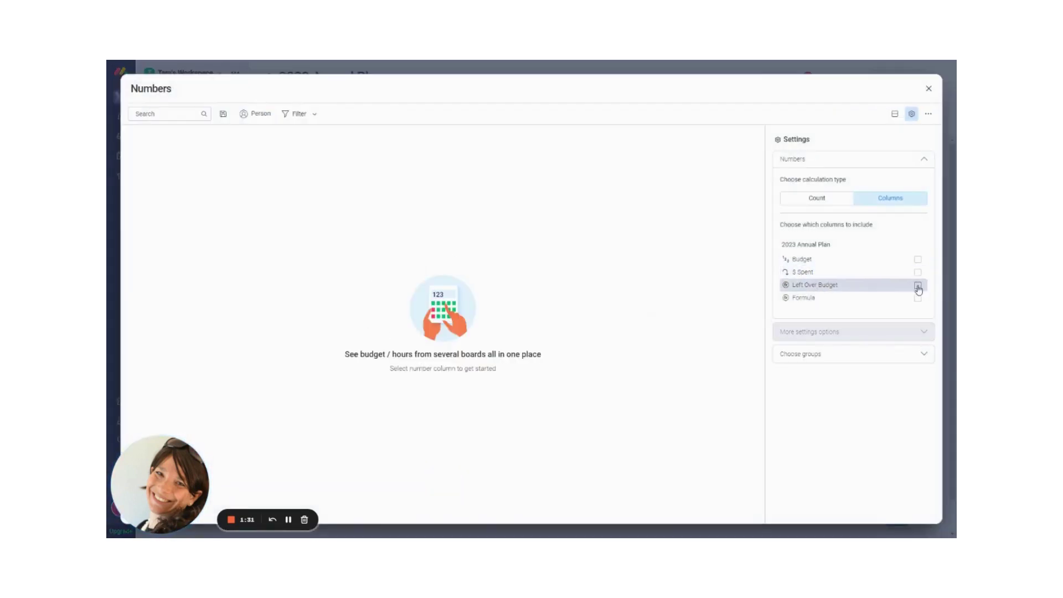
left_click(918, 285)
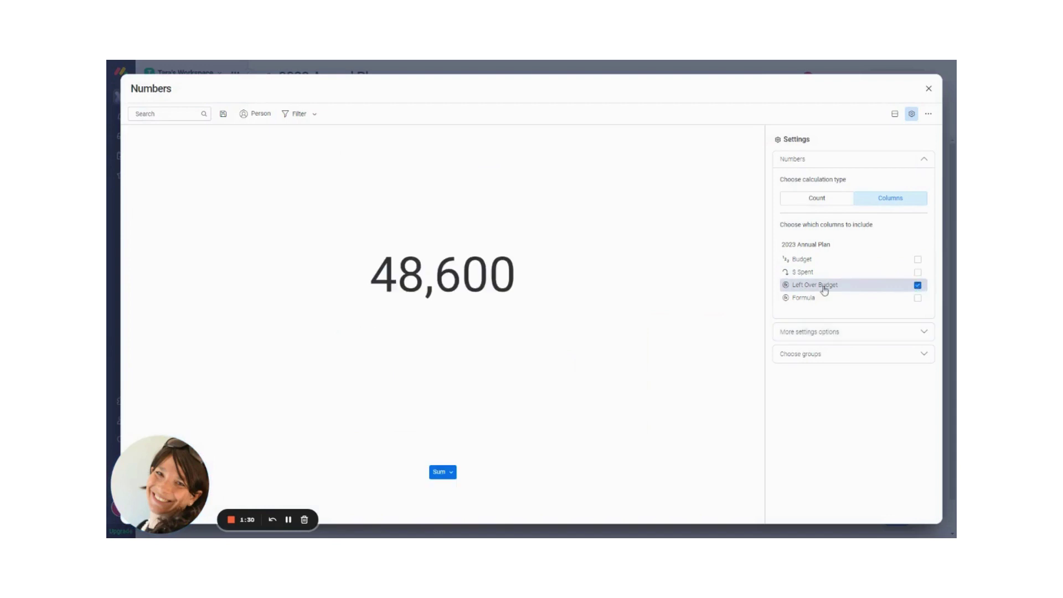
left_click(450, 472)
left_click(385, 418)
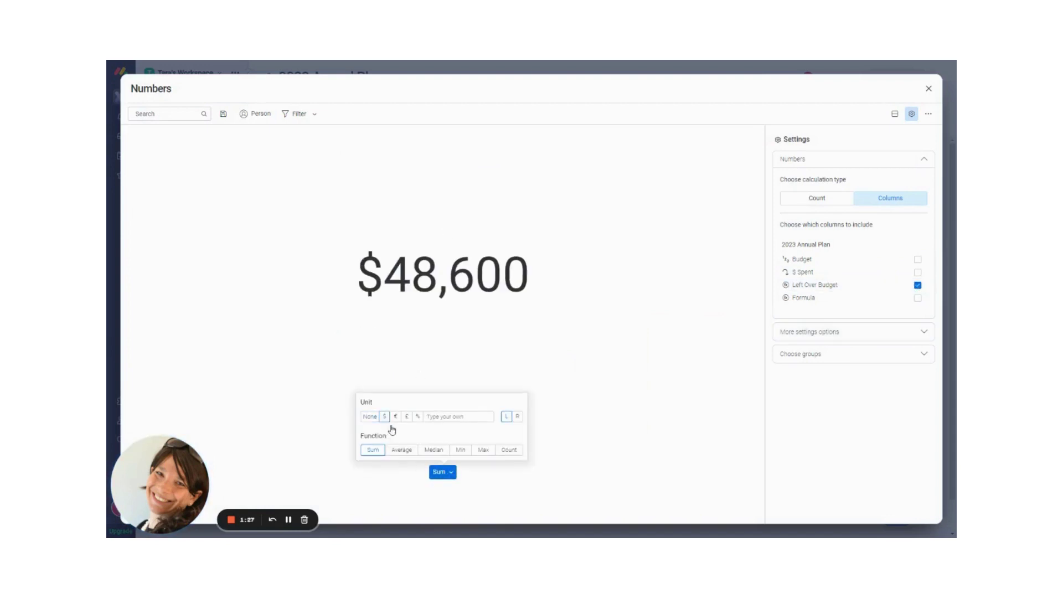
left_click(591, 443)
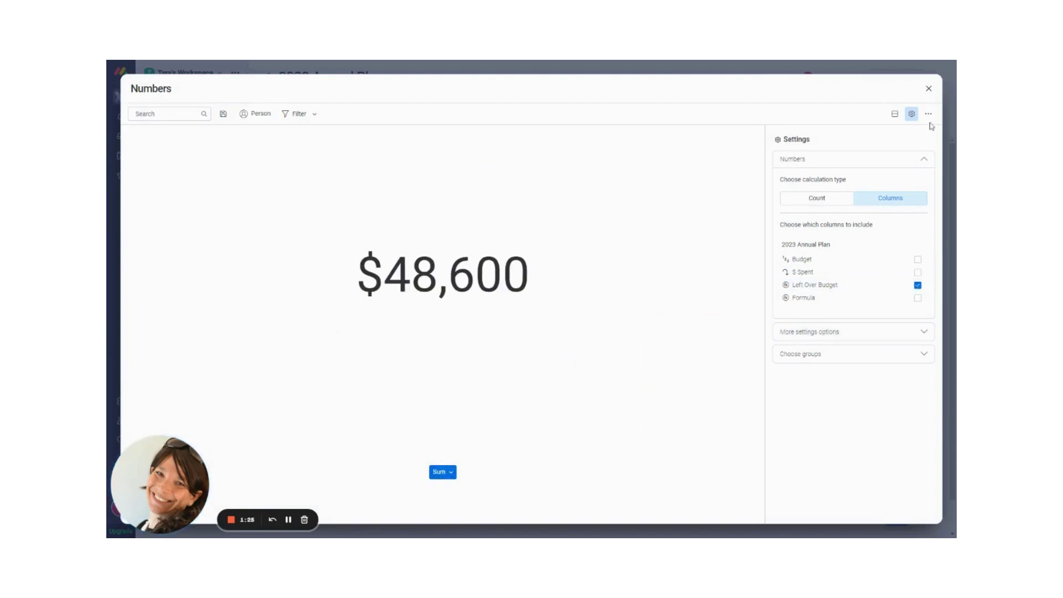
left_click(930, 89)
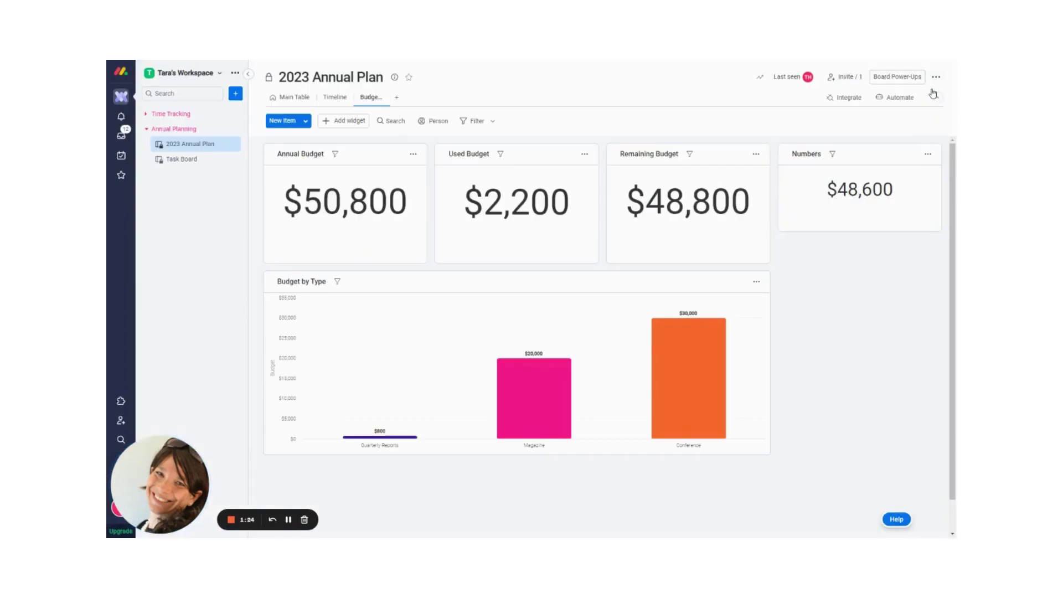
Step: Delete the Numbers widget via its options menu
left_click(928, 155)
left_click(894, 239)
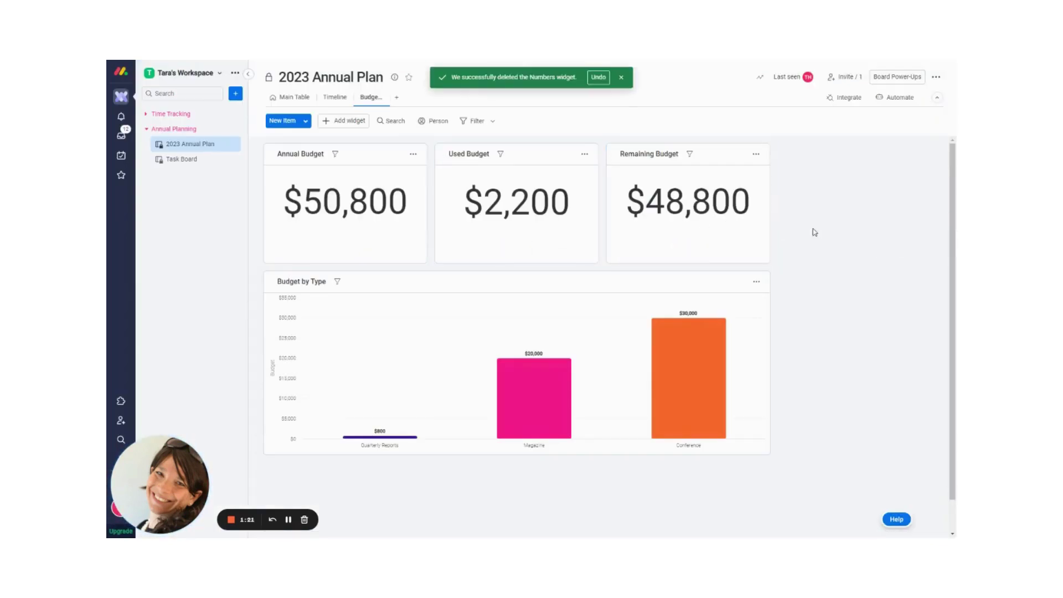
Step: Return to the Main Table and look through the board's More actions menu without choosing anything
left_click(280, 99)
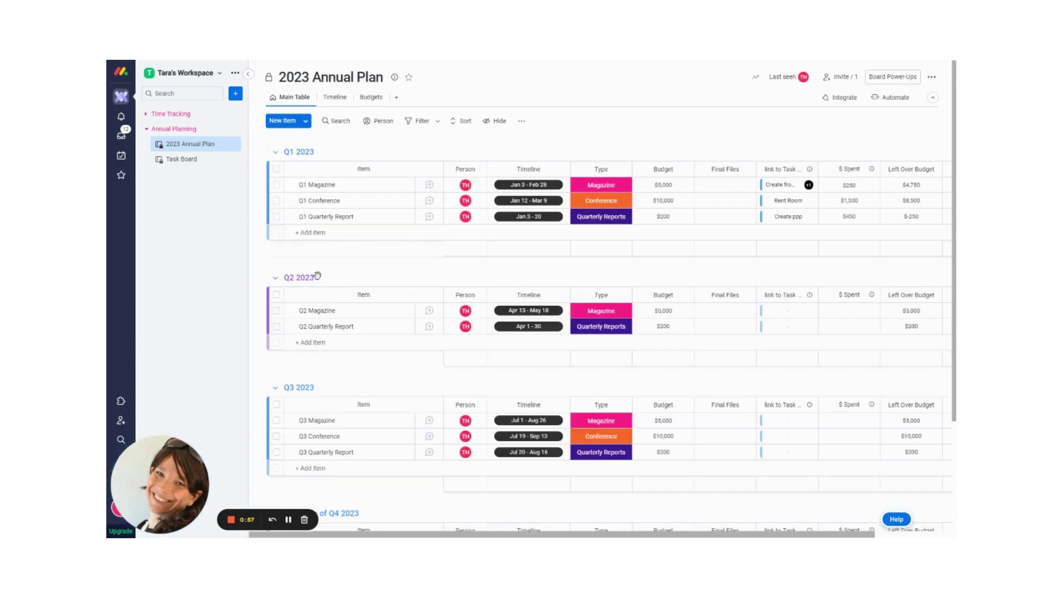
left_click(932, 78)
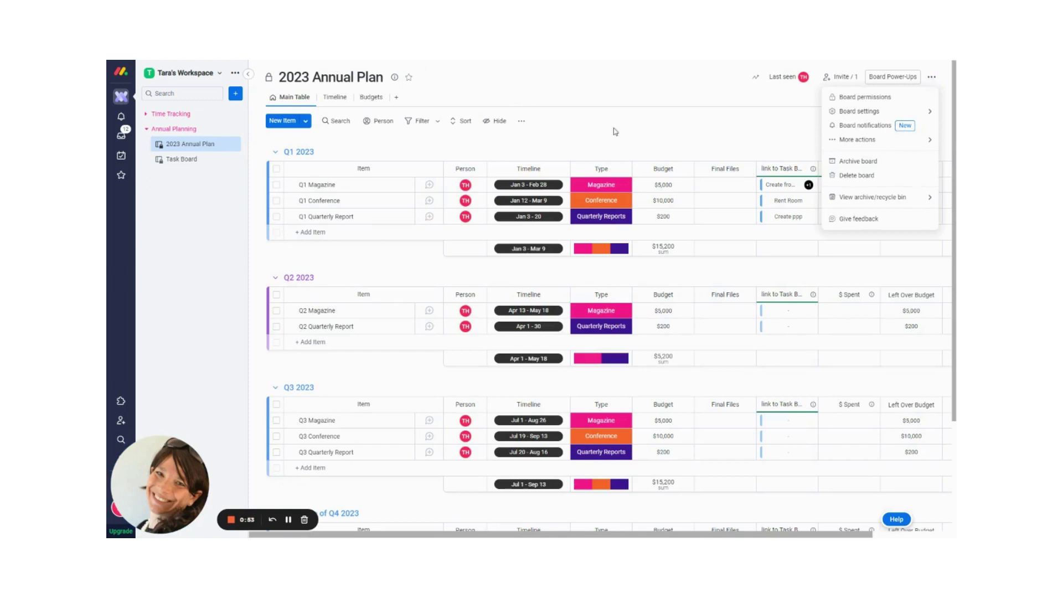
mouse_move(858, 142)
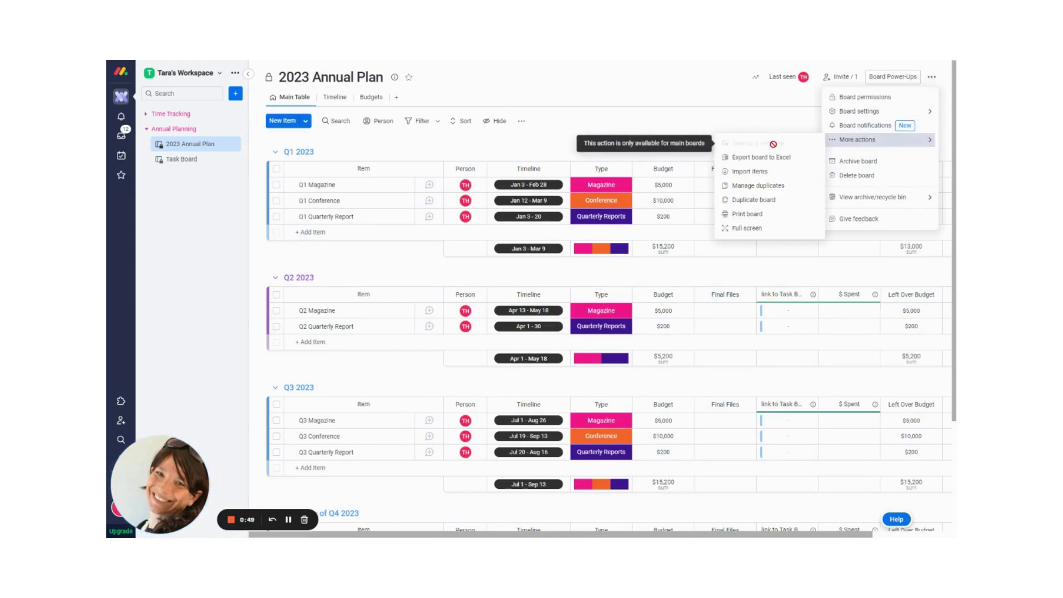
left_click(639, 126)
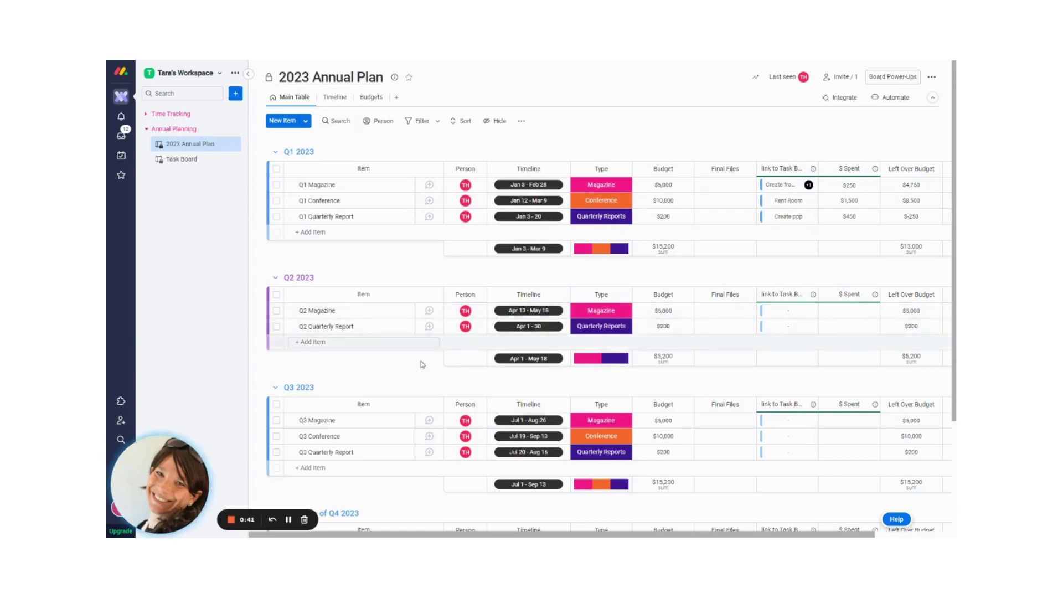
left_click(188, 160)
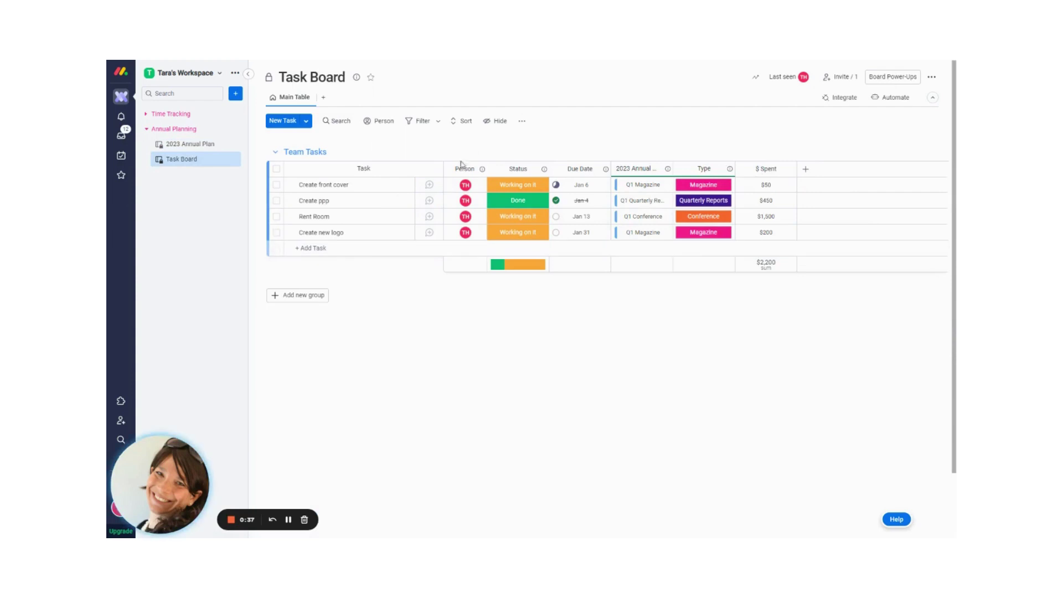
left_click(181, 146)
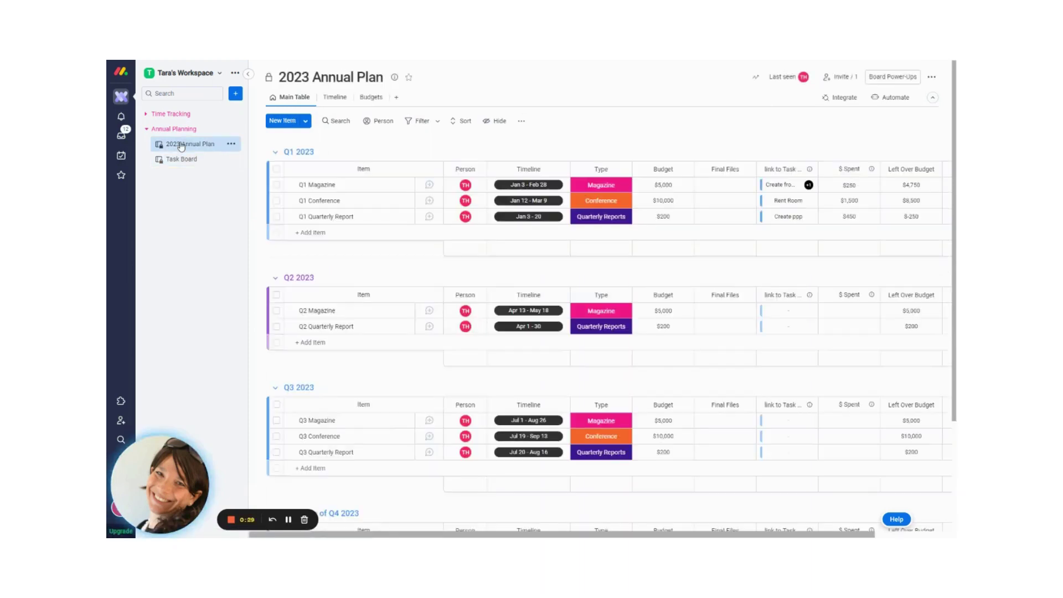